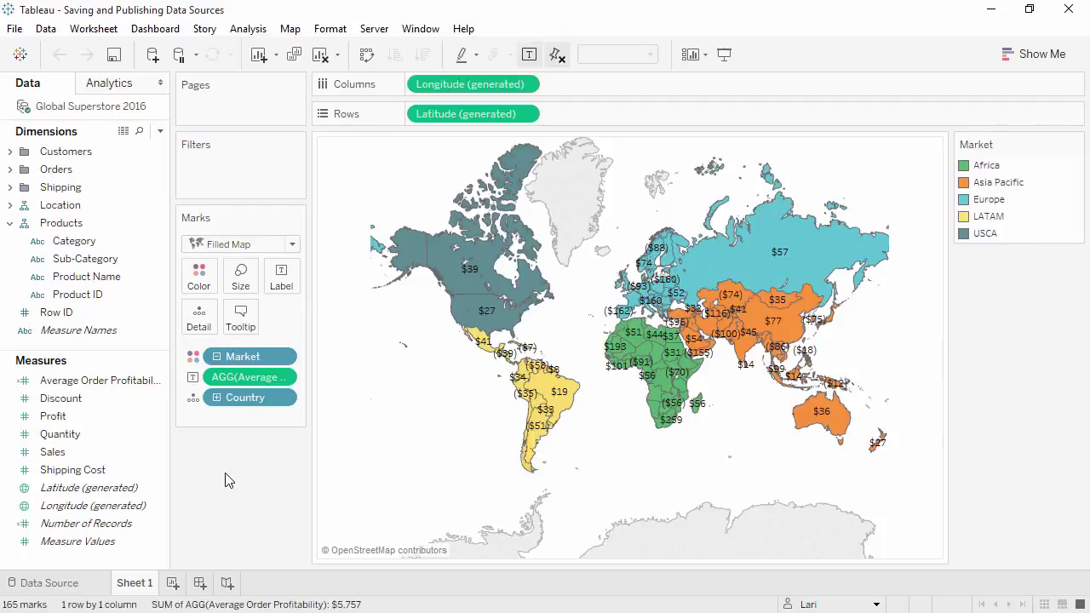
Add the data source to the saved data sources as Global Superstore 2016.tds and check the list of saved data sources.
right_click(117, 107)
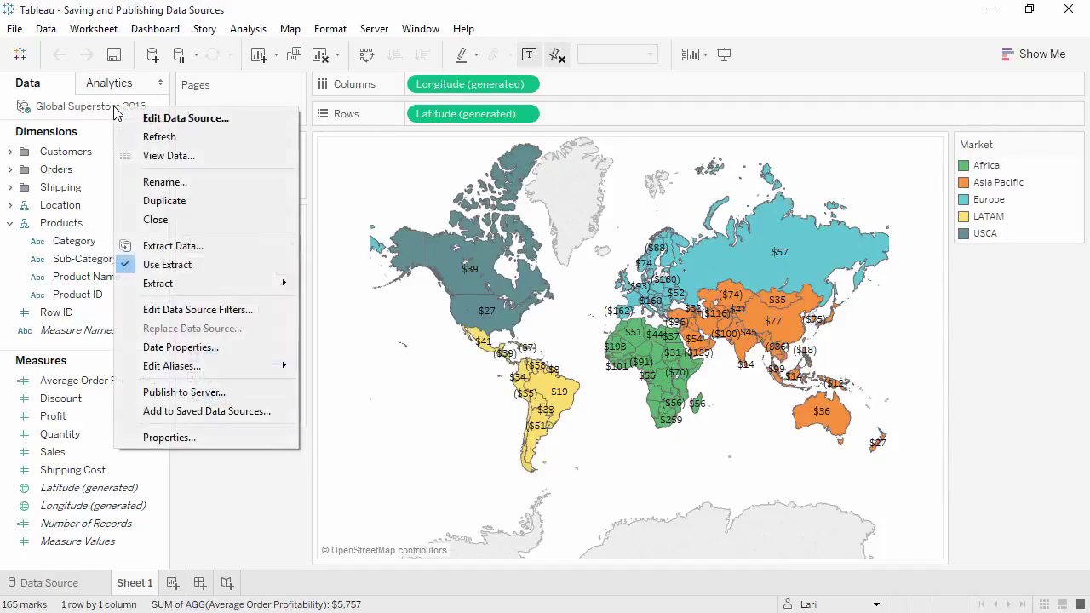
left_click(179, 412)
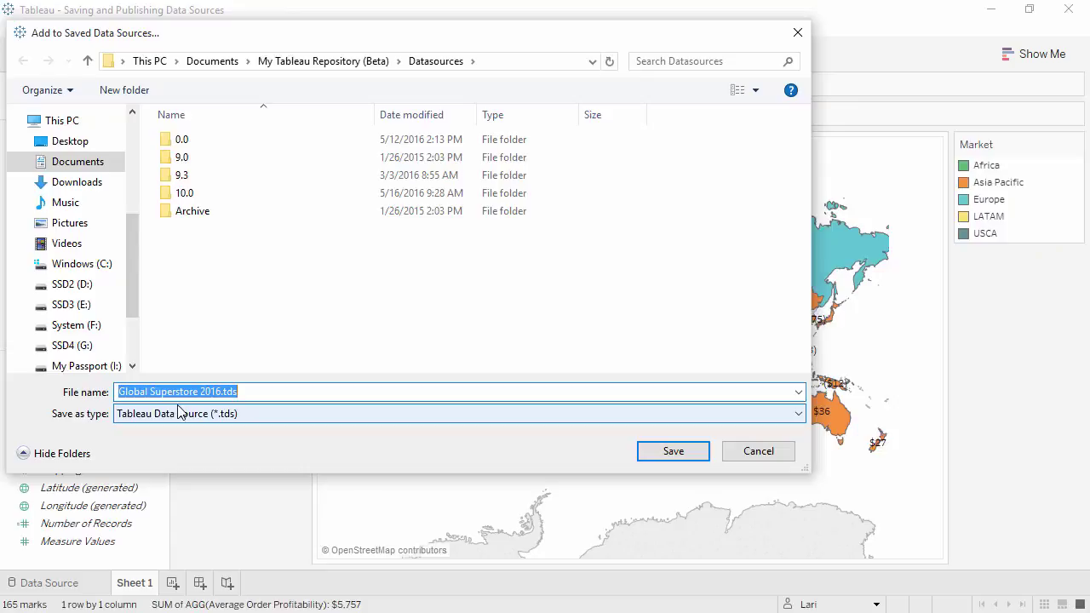
left_click(698, 452)
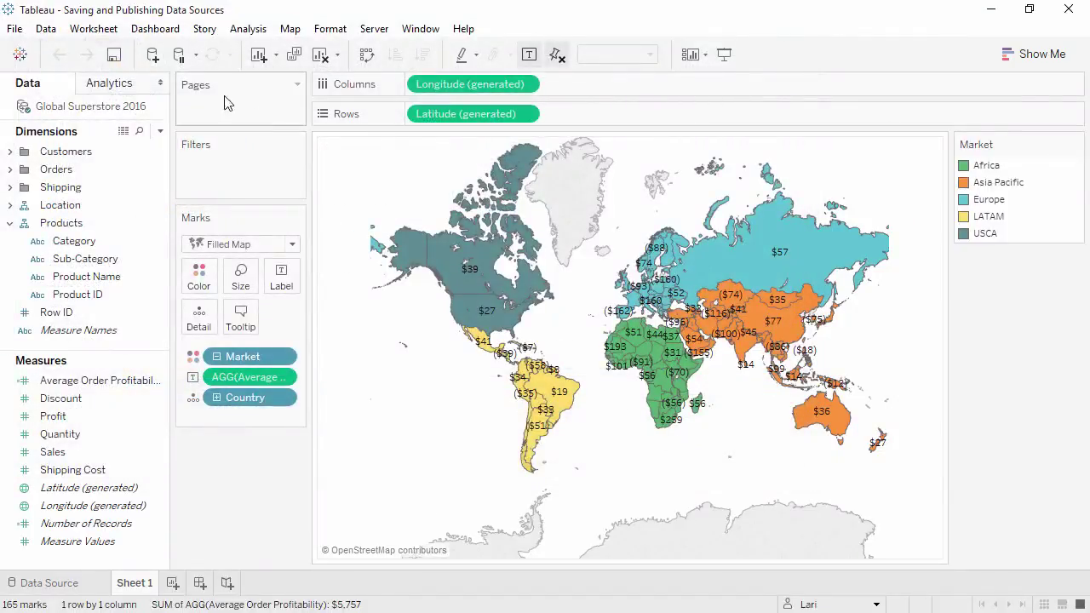
left_click(152, 58)
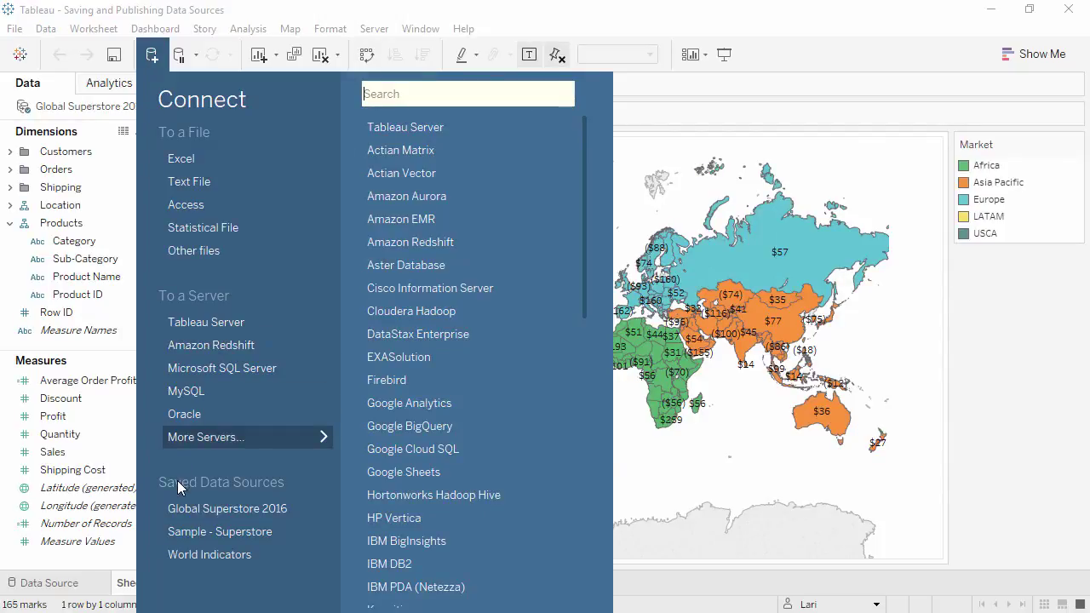
left_click(154, 56)
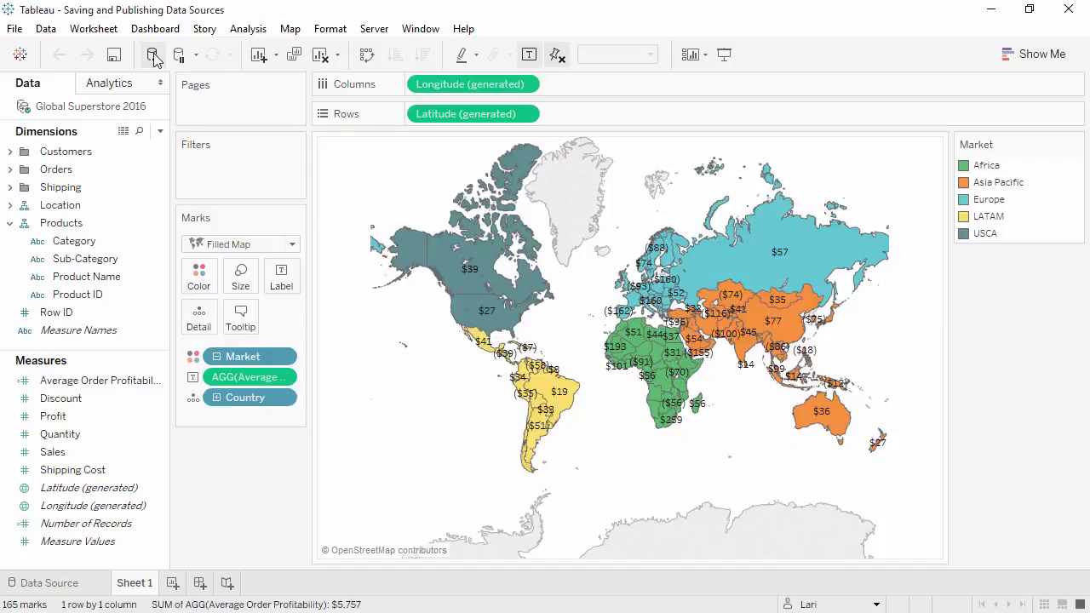
Start publishing the Global Superstore 2016 data source to Tableau Server in the Default project.
left_click(367, 30)
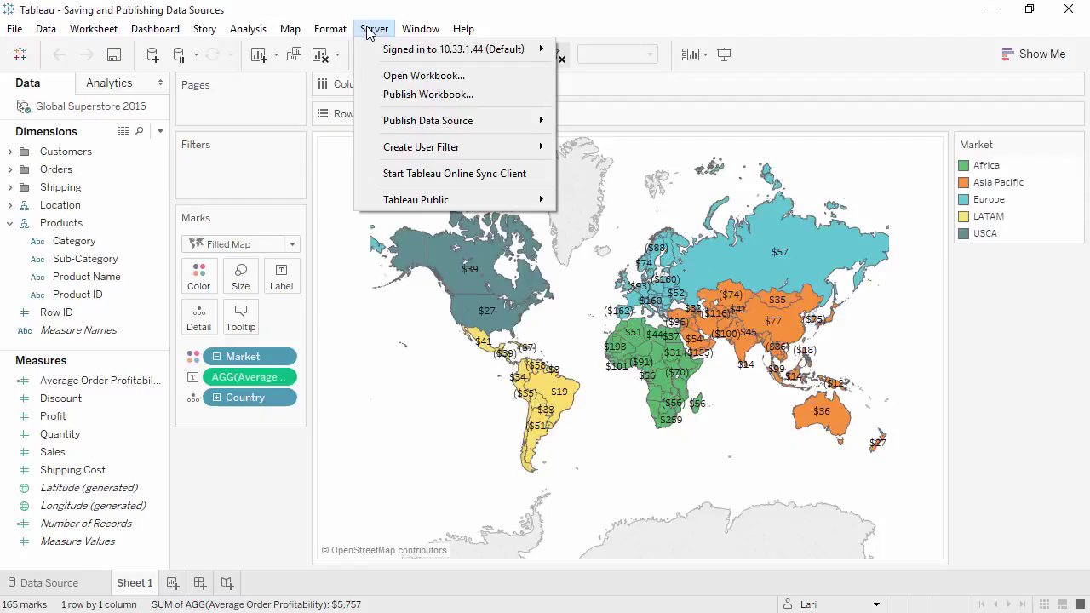
mouse_move(380, 53)
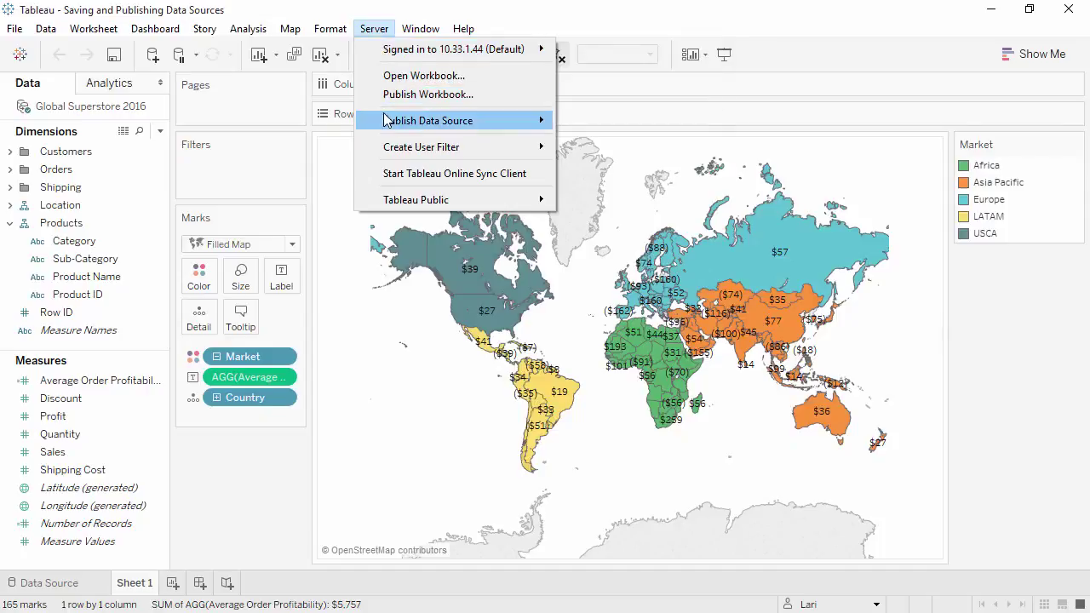
mouse_move(388, 123)
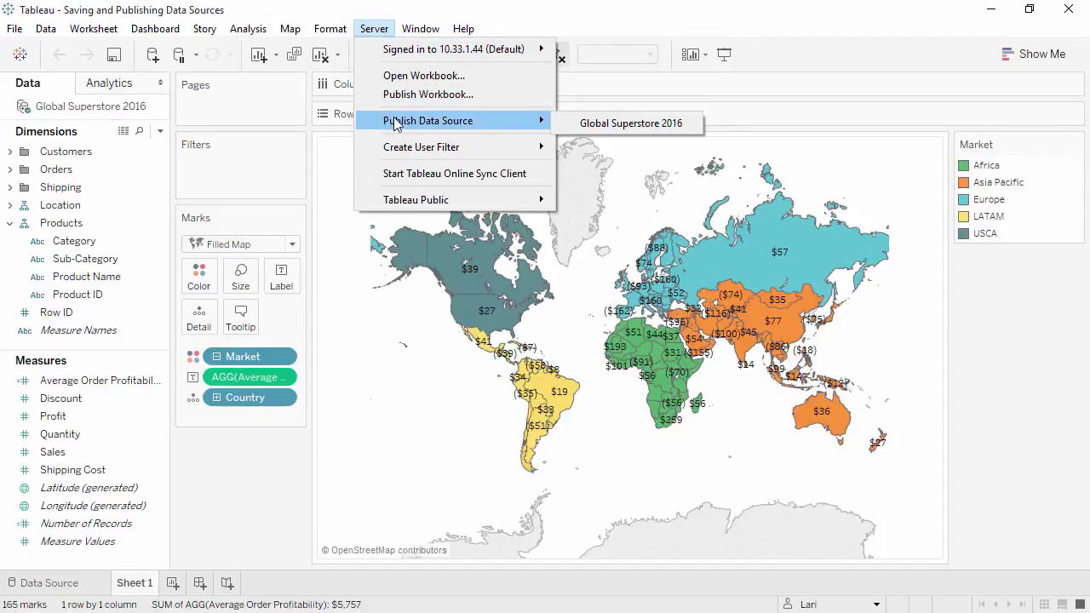
left_click(607, 125)
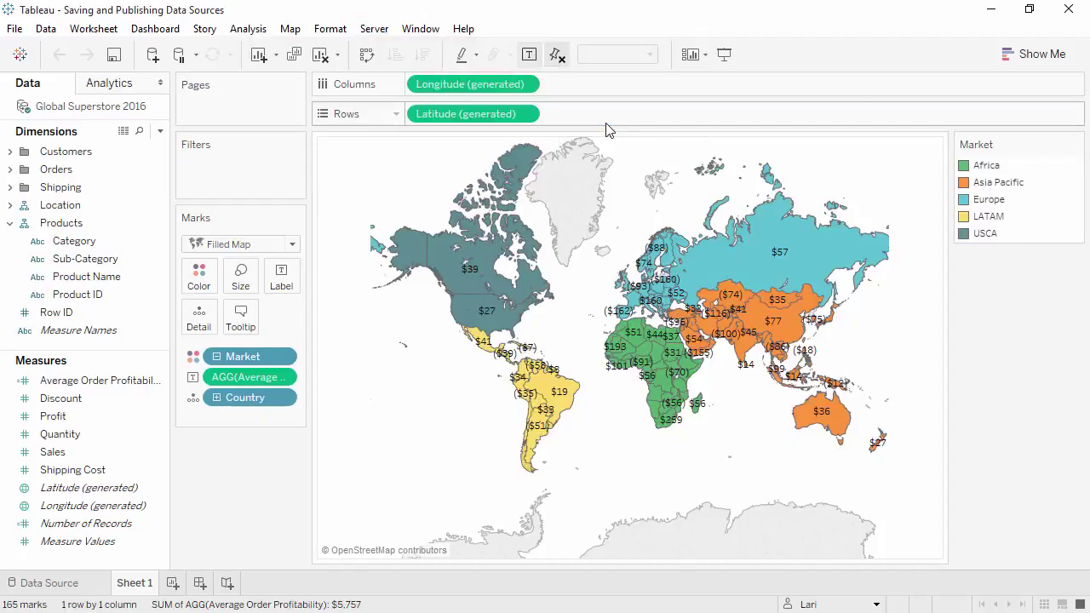
left_click(606, 124)
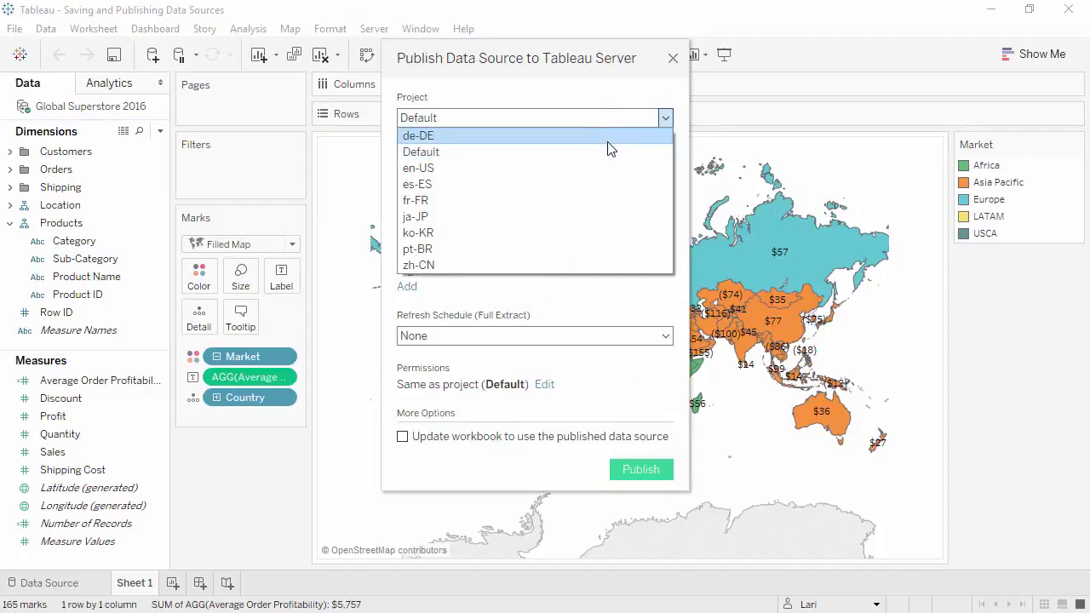
left_click(608, 154)
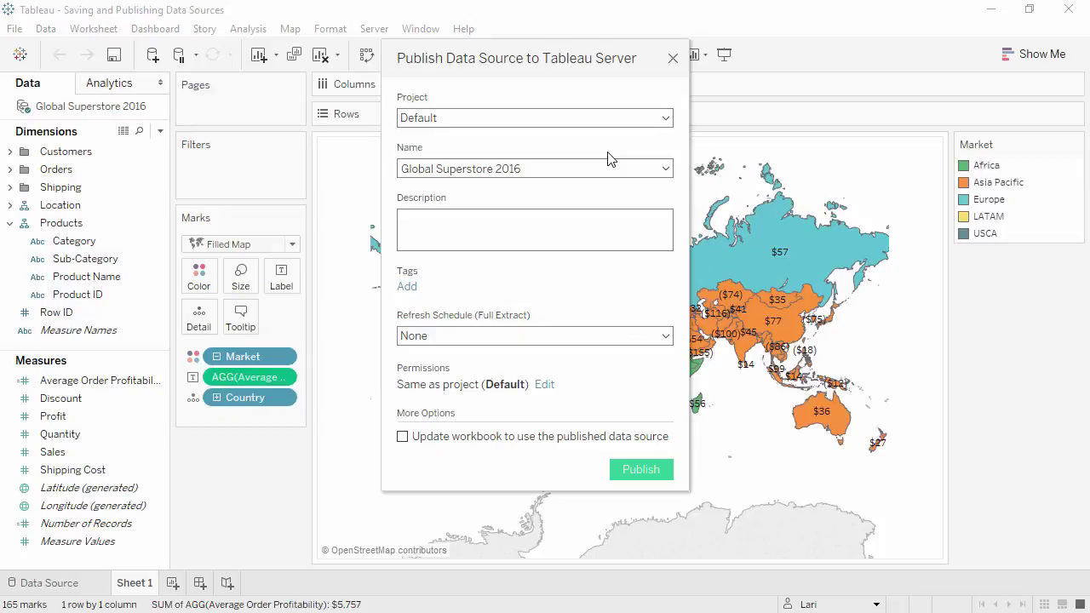
Name the published data source "Global Superstore Sales and Profits" and describe it as "Transactional data from 2012-2015".
left_click(607, 173)
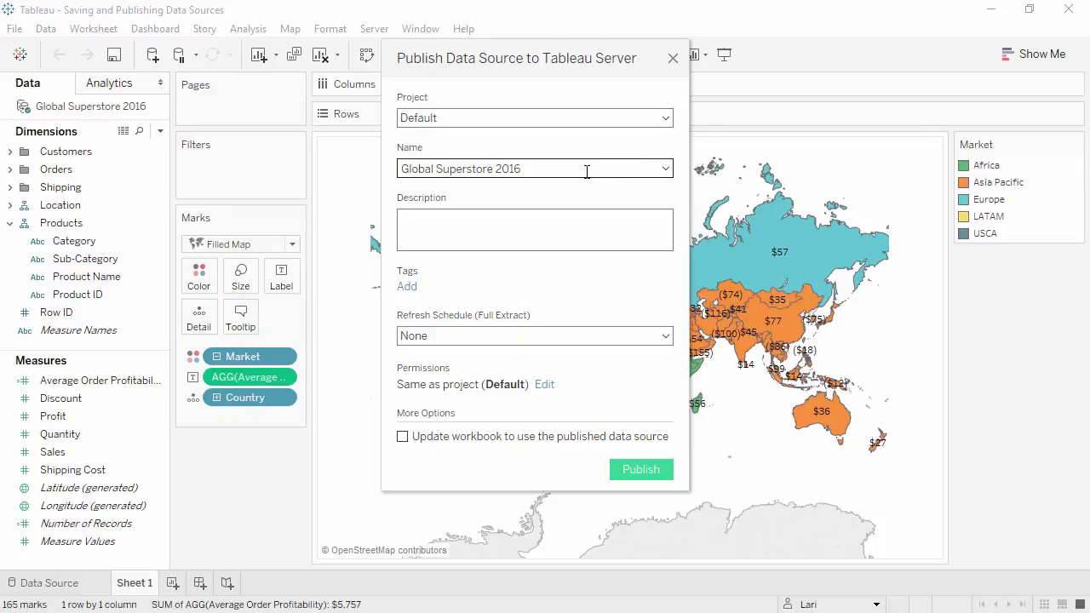
key("BackSpace")
key("BackSpace")
key("BackSpace")
key("BackSpace")
type("Sales and Profits")
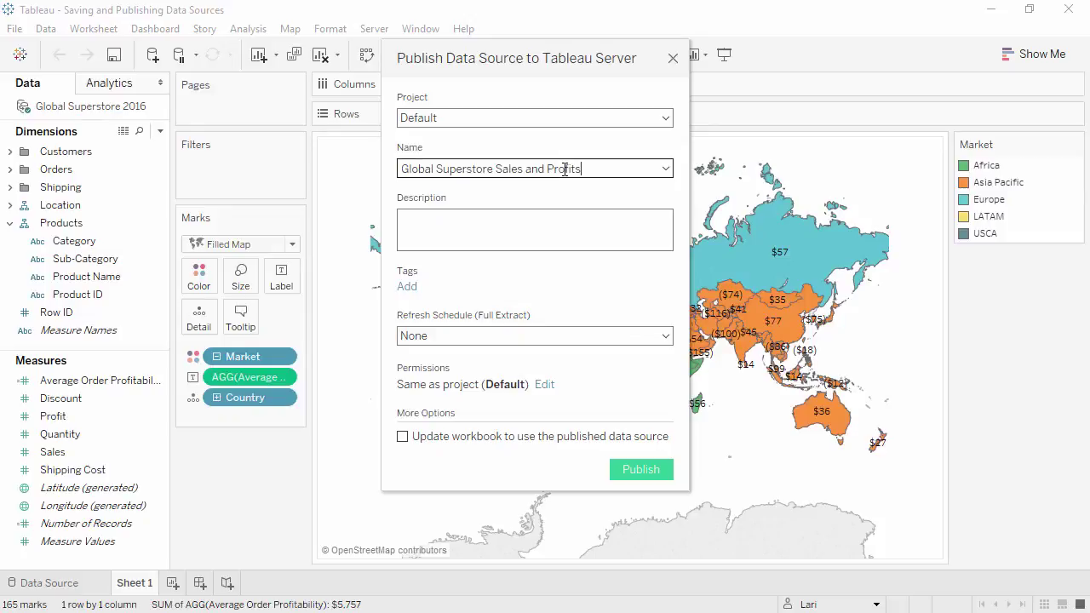
left_click(553, 217)
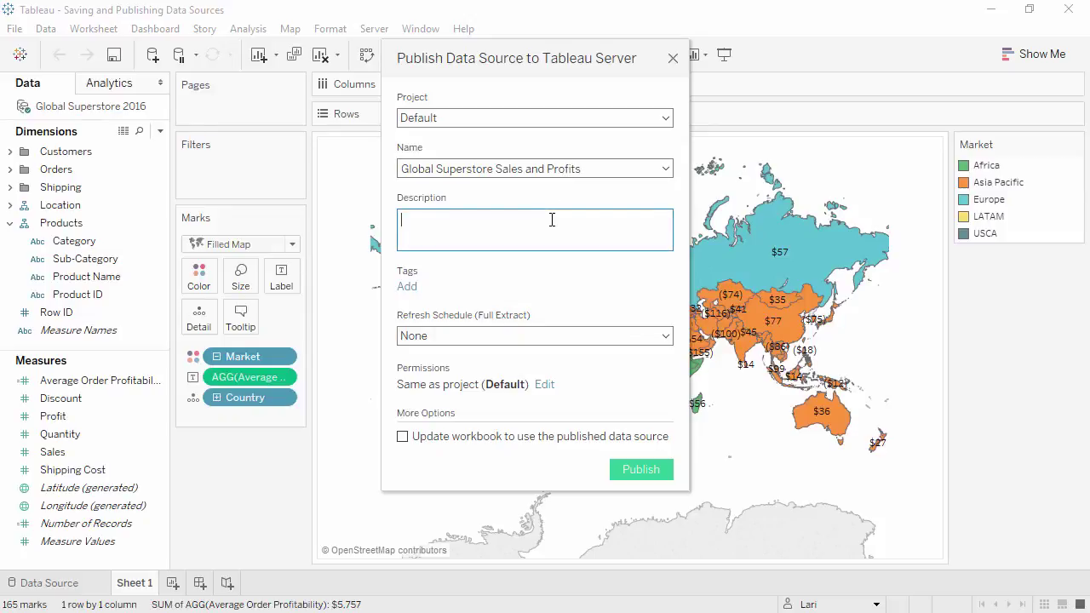
type("Transactional data from 2012-2015")
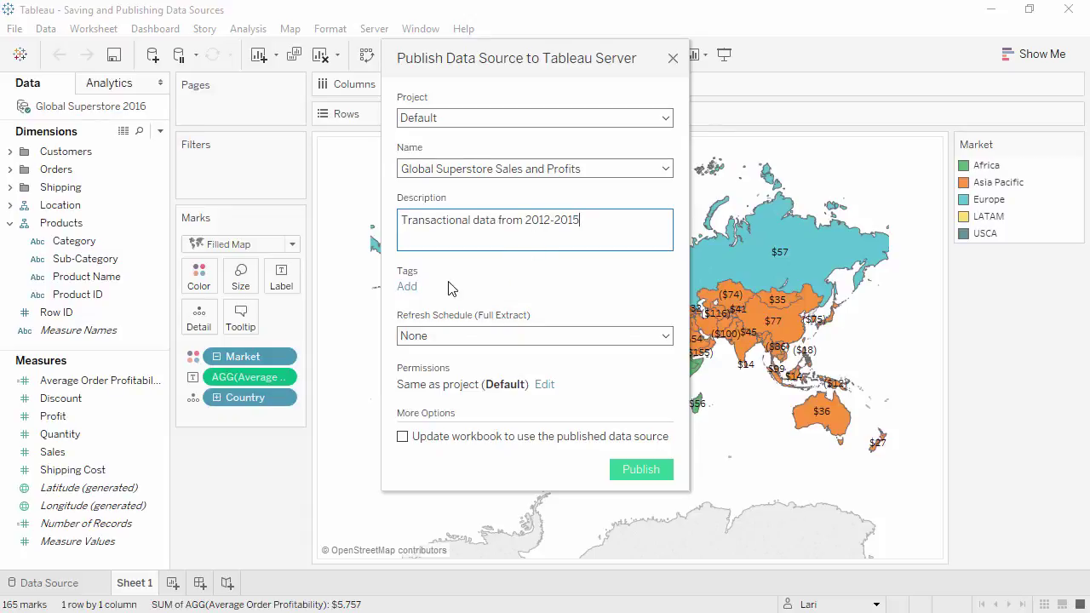
Add the tags sales, retail and international to the data source being published.
left_click(408, 287)
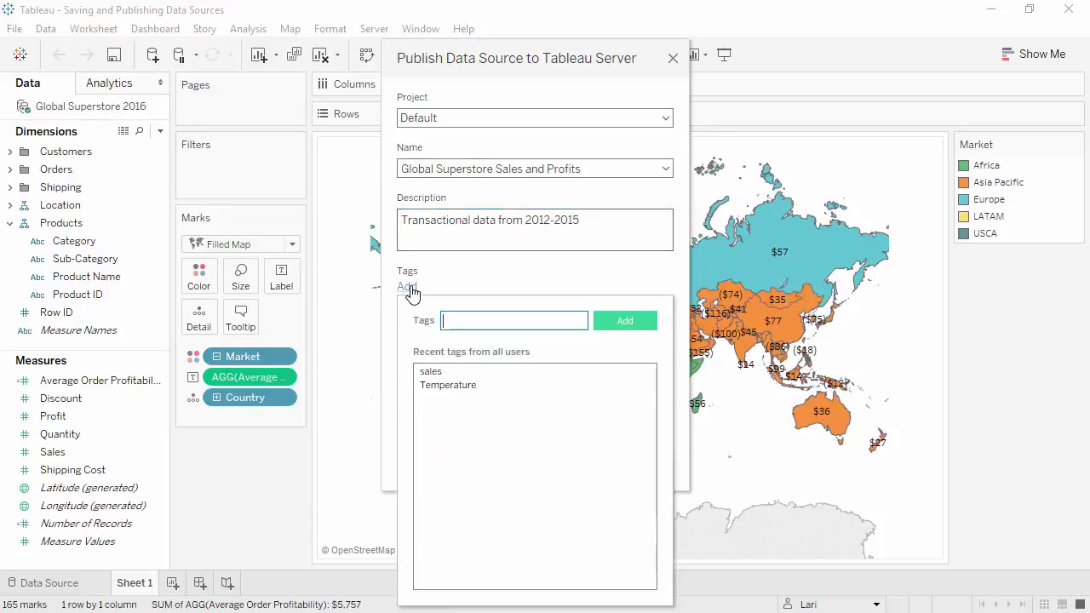
left_click(441, 373)
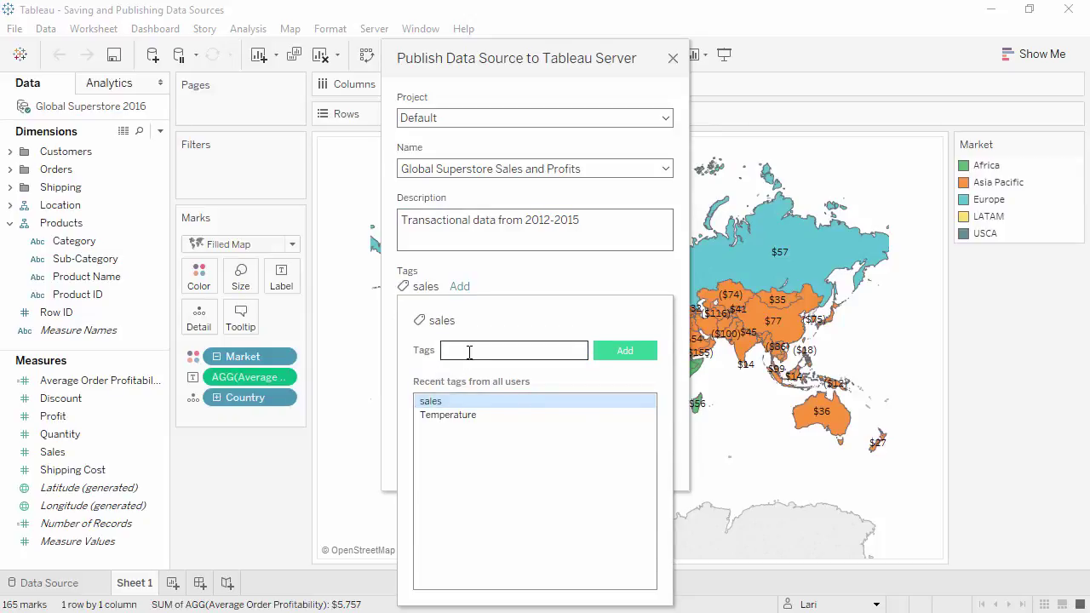
type("retail")
key("Return")
type("international")
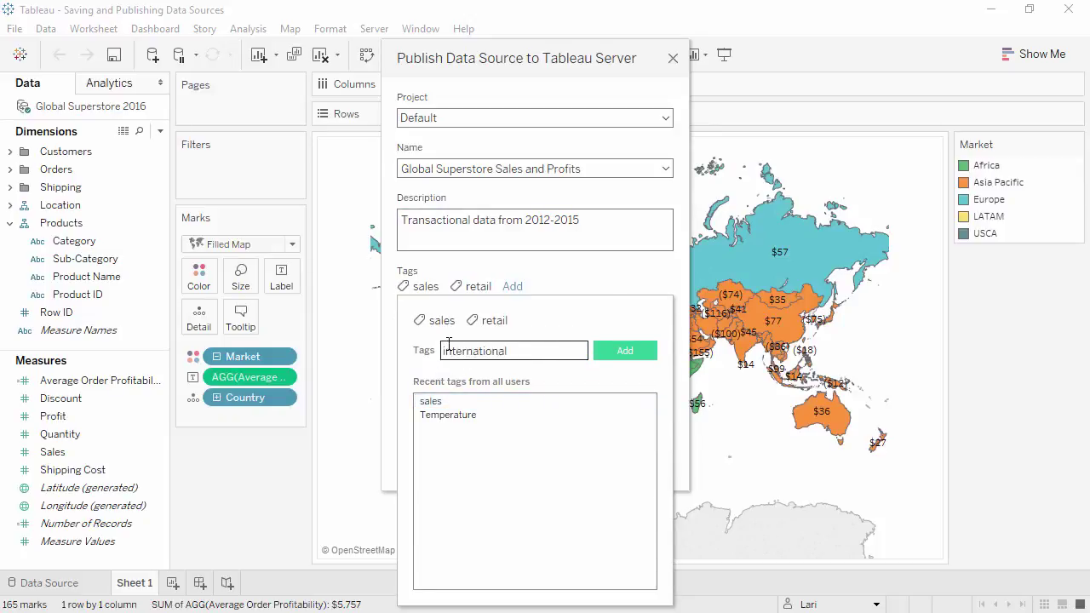
key("Return")
key("Escape")
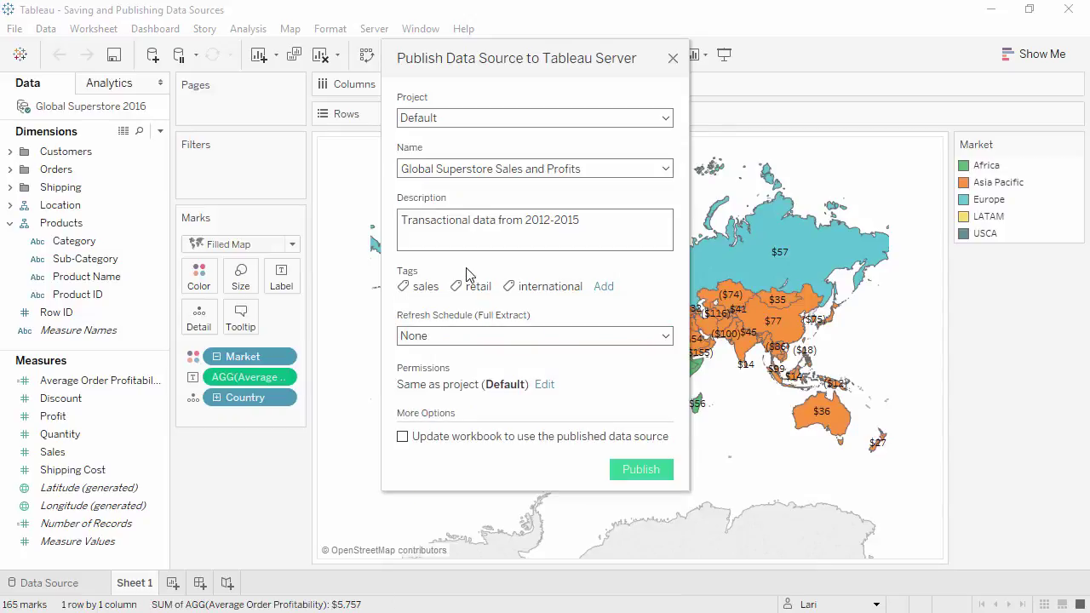
Review the All Users permissions for the data source being published, and close them without changes.
left_click(543, 386)
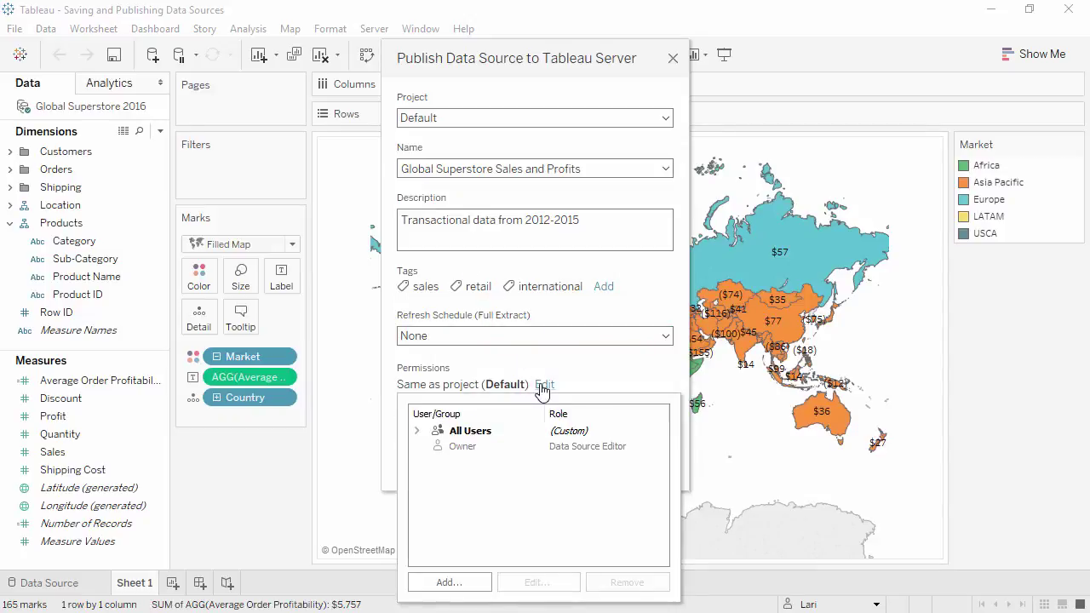
left_click(489, 431)
left_click(525, 583)
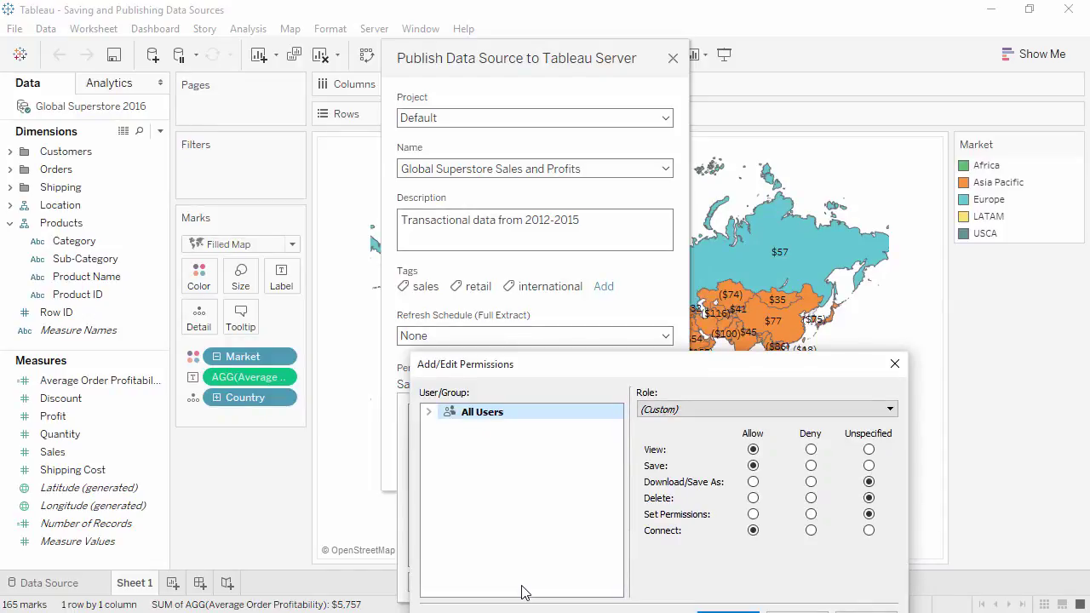
left_click(893, 366)
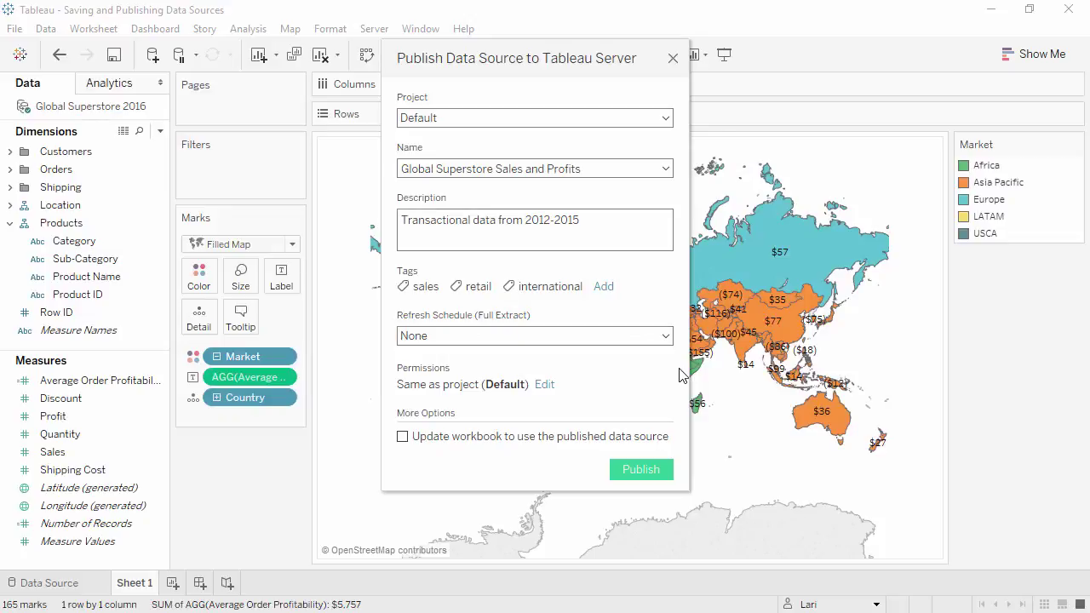
Publish the data source to the server with the option to update the workbook to the published data source turned off.
left_click(402, 438)
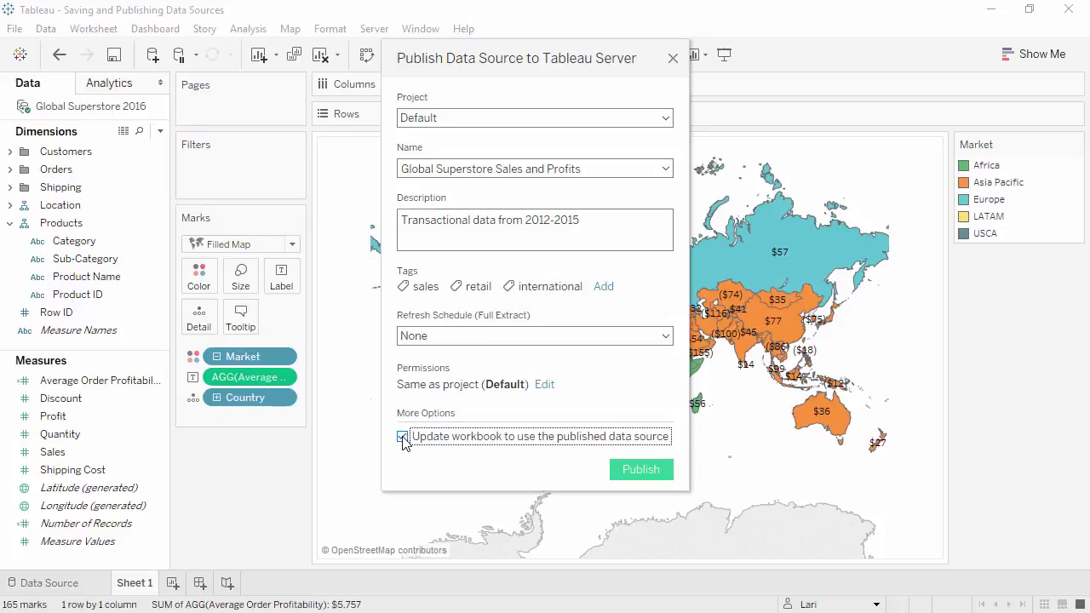
left_click(402, 438)
left_click(631, 470)
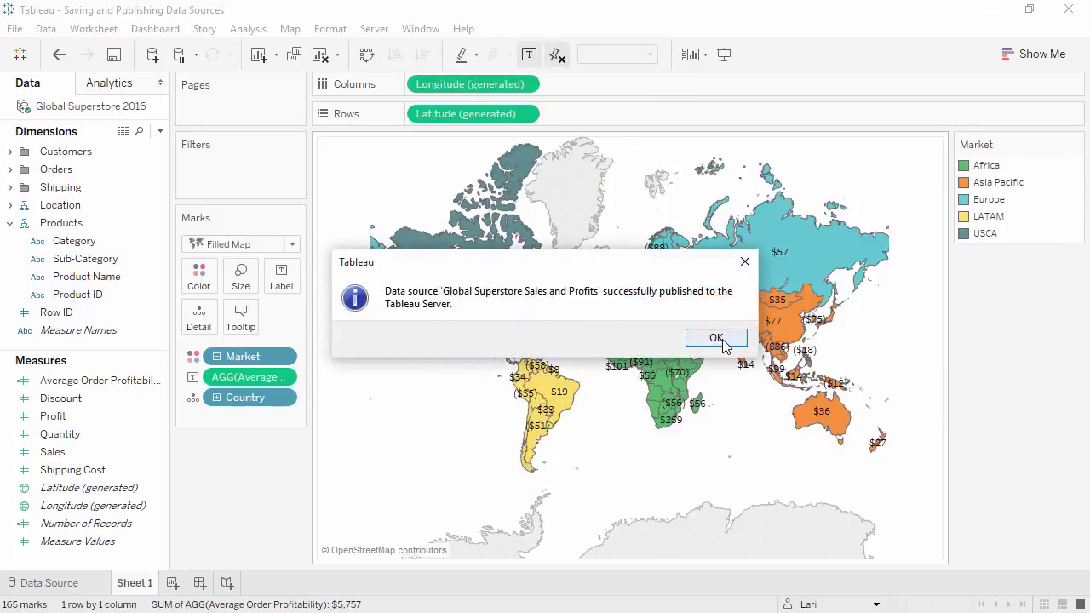
left_click(718, 337)
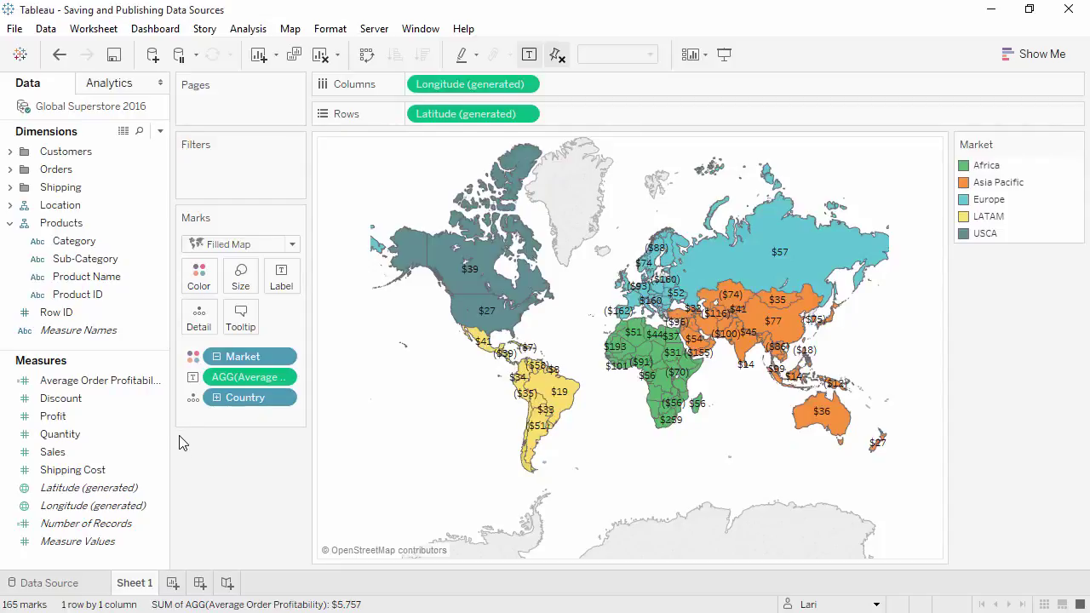
Move Product ID out of the Products hierarchy and create a calculated field "Days to Ship" as DATEDIFF("day", [Order Date], [Ship Date]).
left_click_drag(138, 295, 130, 343)
right_click(131, 343)
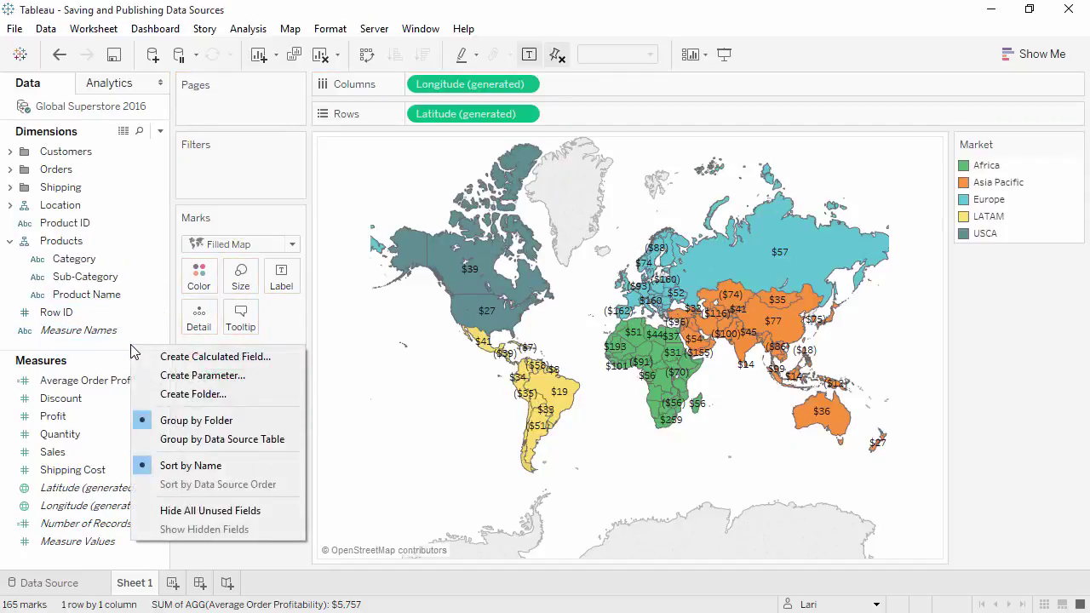
left_click(178, 356)
type("Days to Ship")
key("Tab")
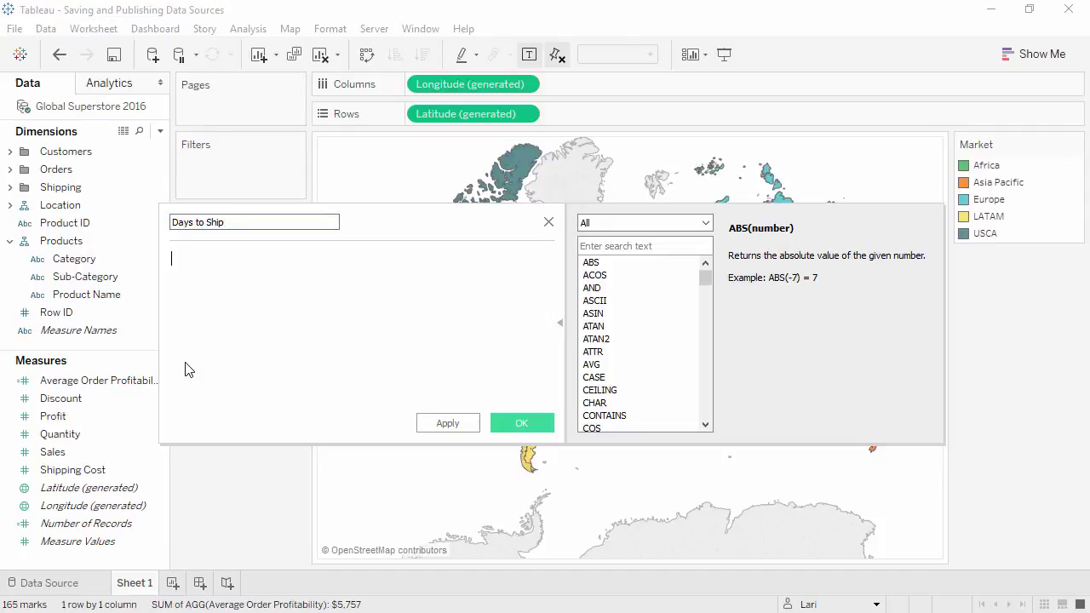
type("DATEDIFF(\"day\", [Order Date], [Ship Date])")
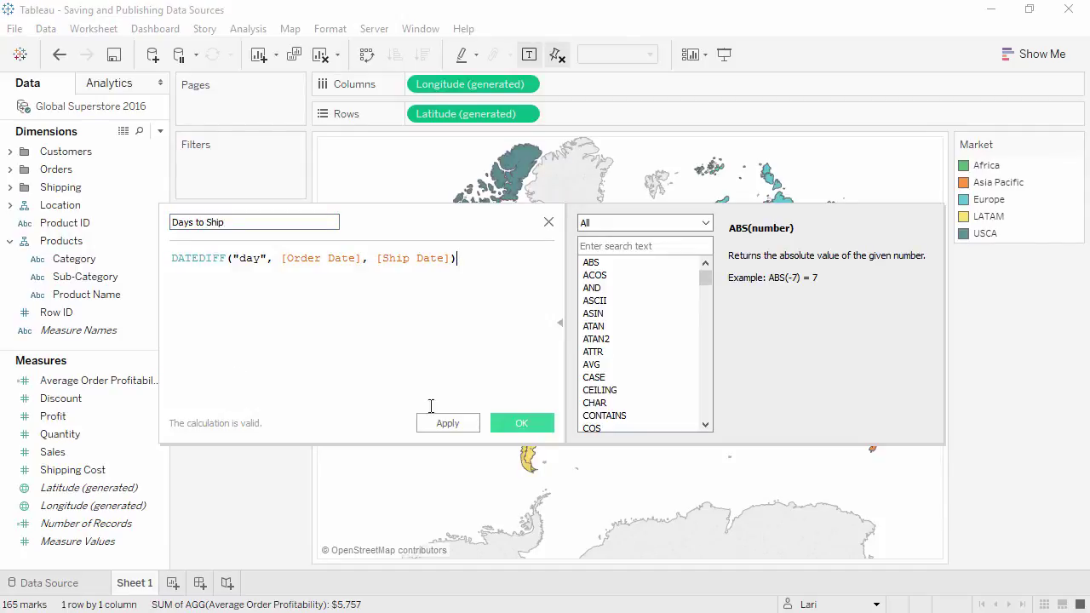
left_click(520, 423)
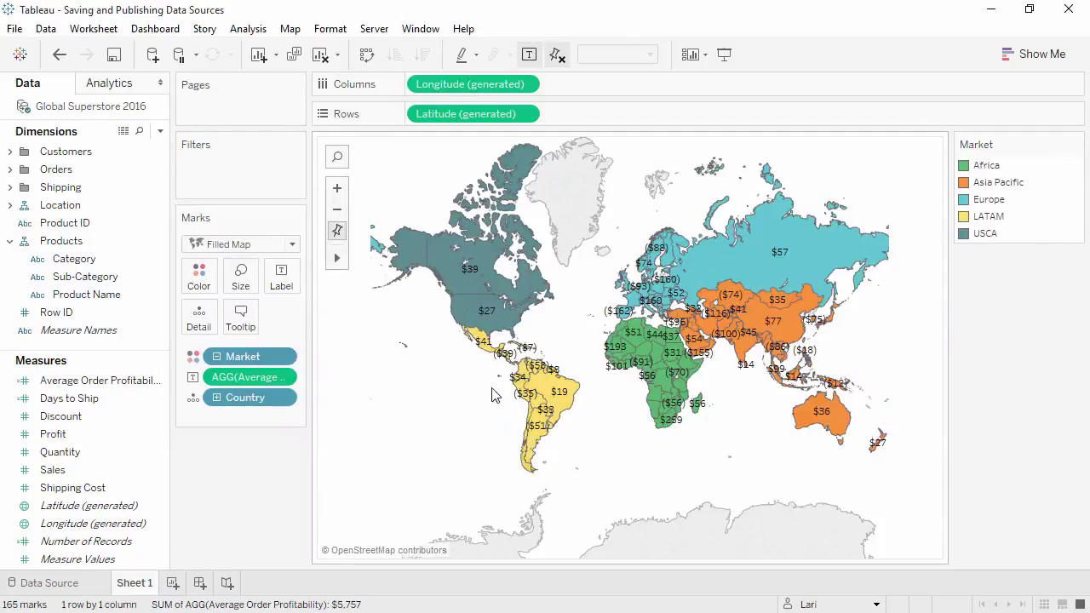
Republish the modified data source as Global Superstore Sales and Profits in the Default project, overwriting the existing one.
left_click(375, 30)
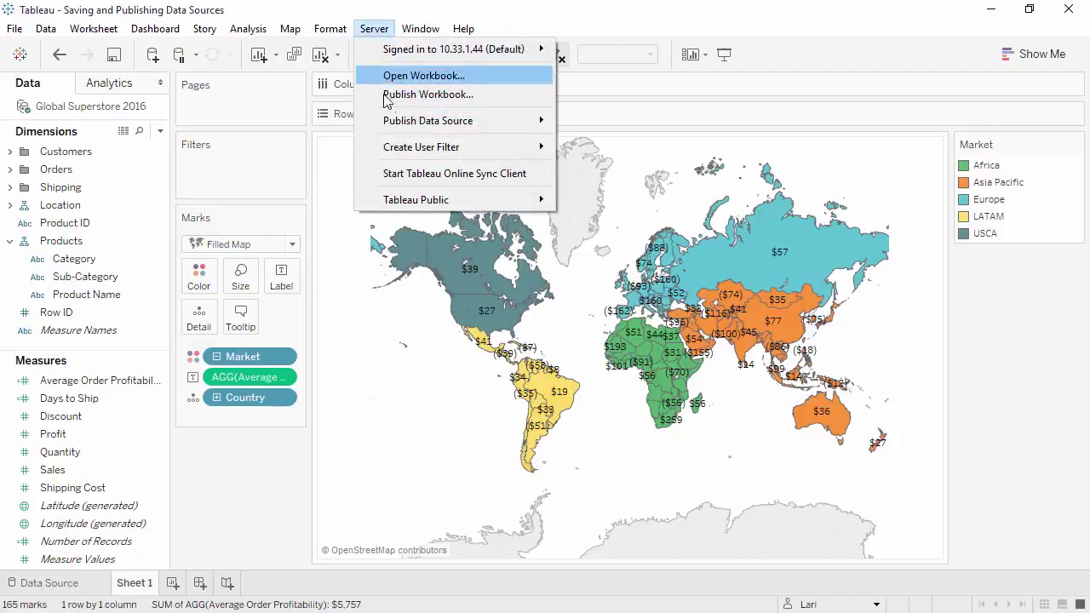
mouse_move(392, 126)
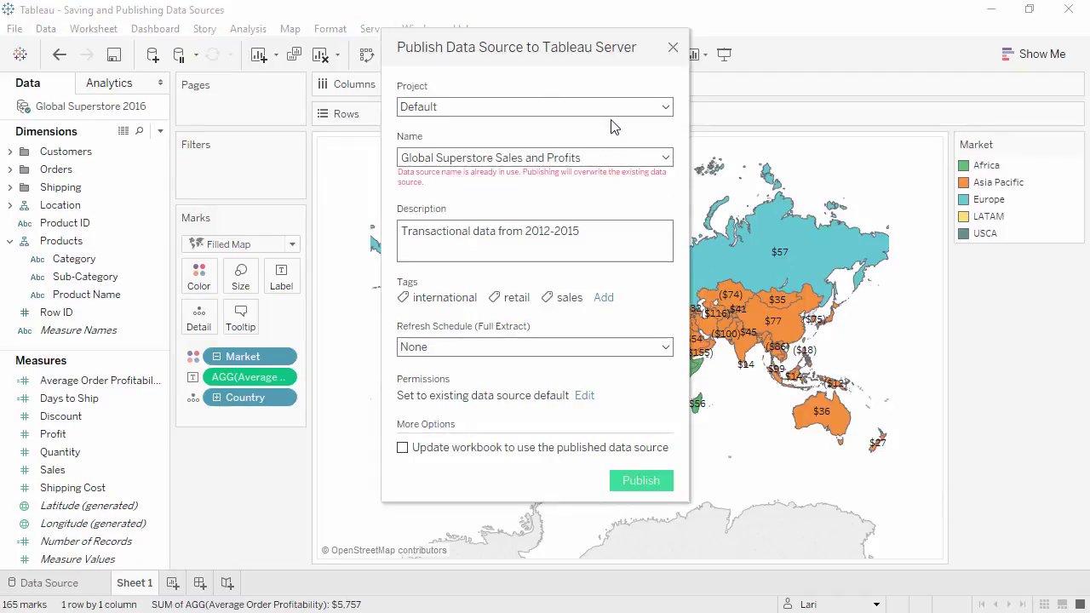
left_click(623, 482)
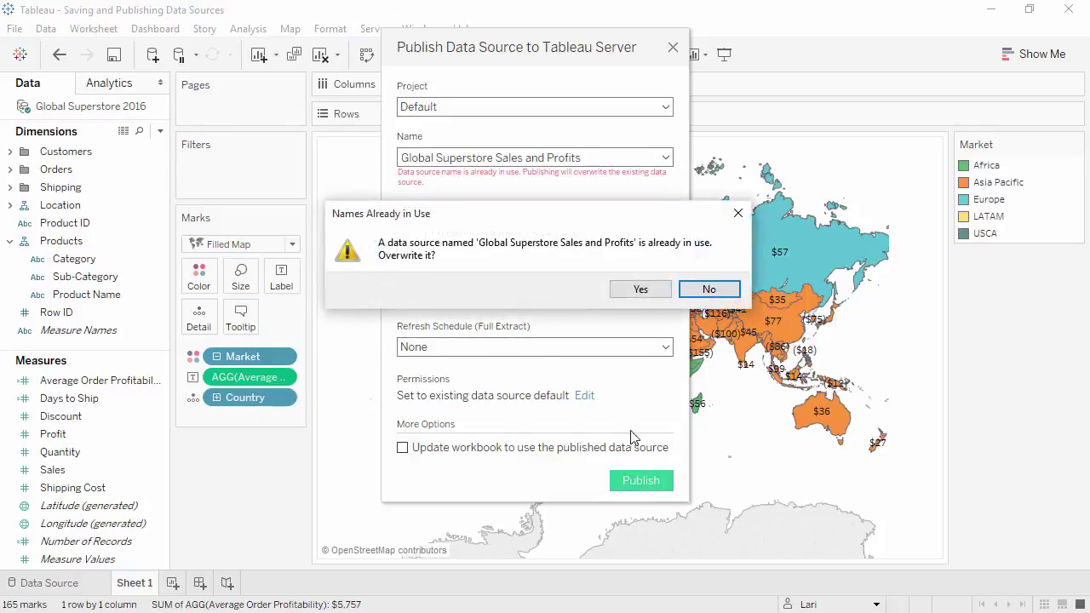
left_click(644, 291)
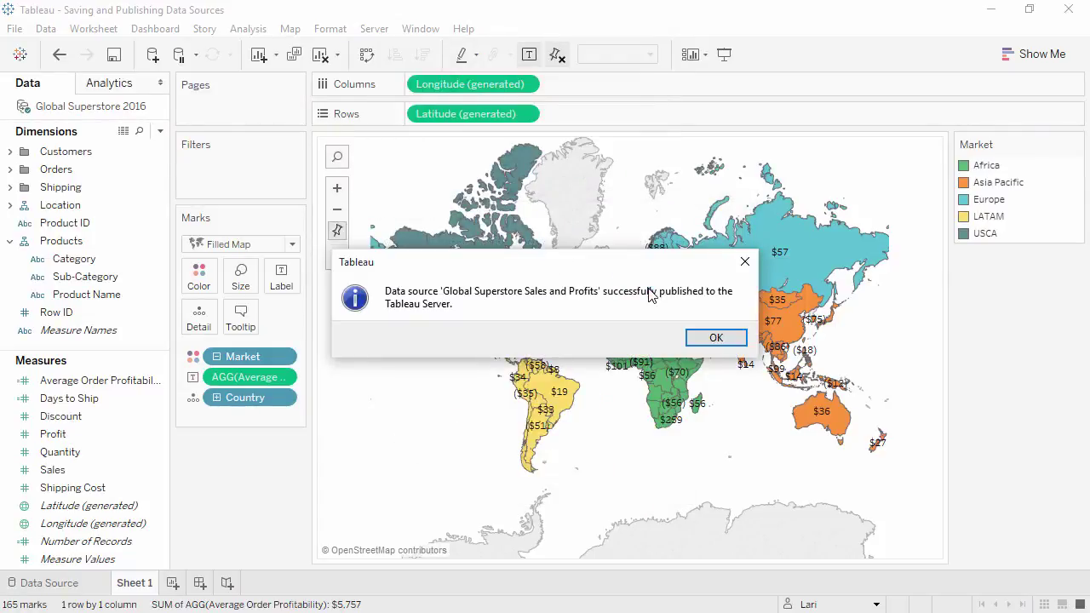
left_click(708, 338)
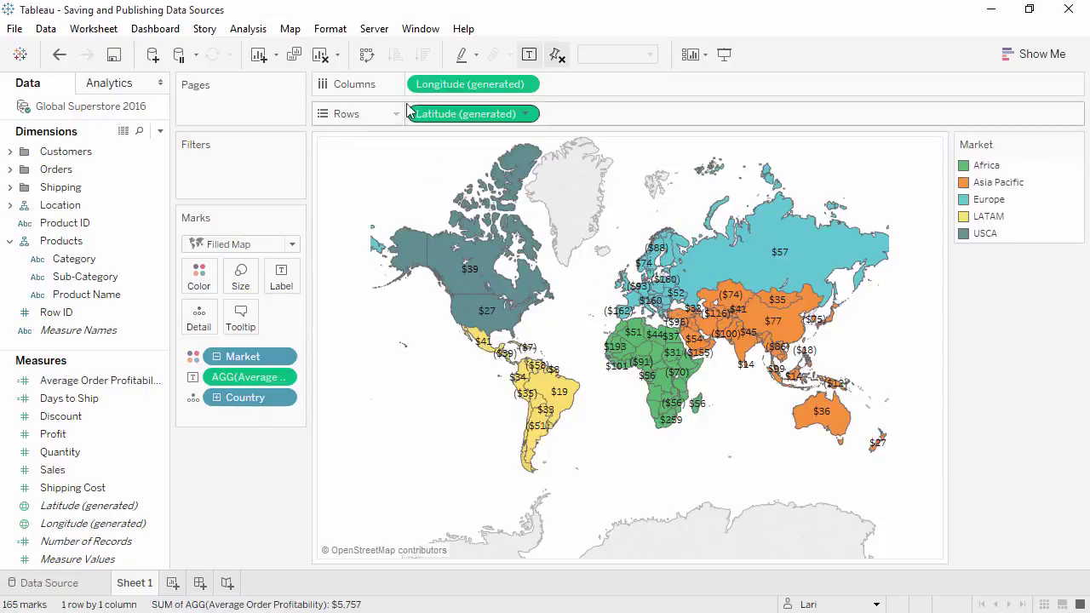
Sign in to Tableau Online with the filled-in account e-mail and password, and select the Tableau 10 site.
left_click(374, 29)
mouse_move(391, 49)
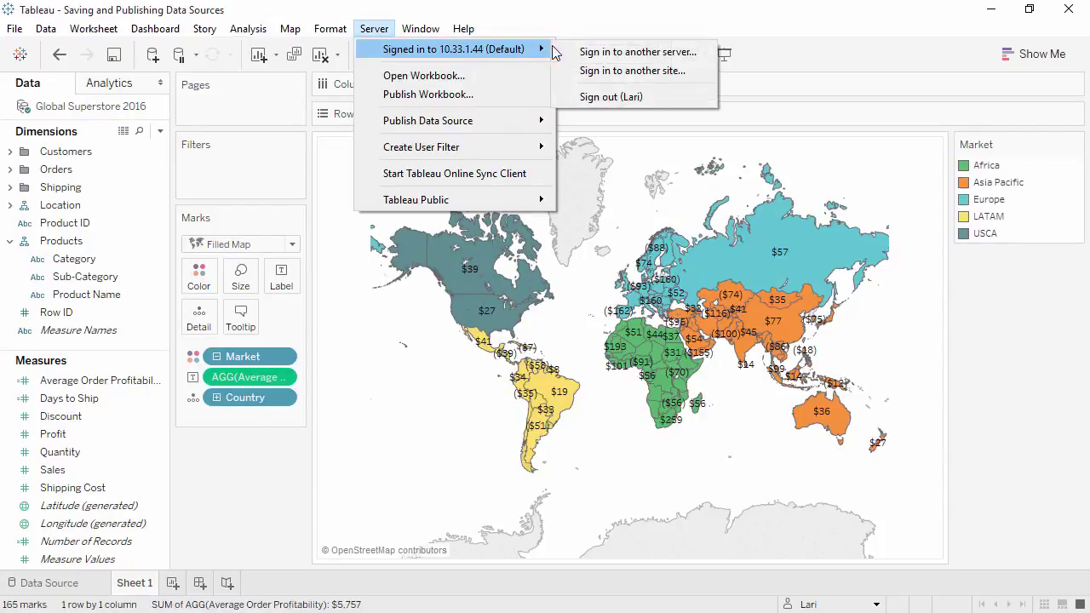
left_click(579, 52)
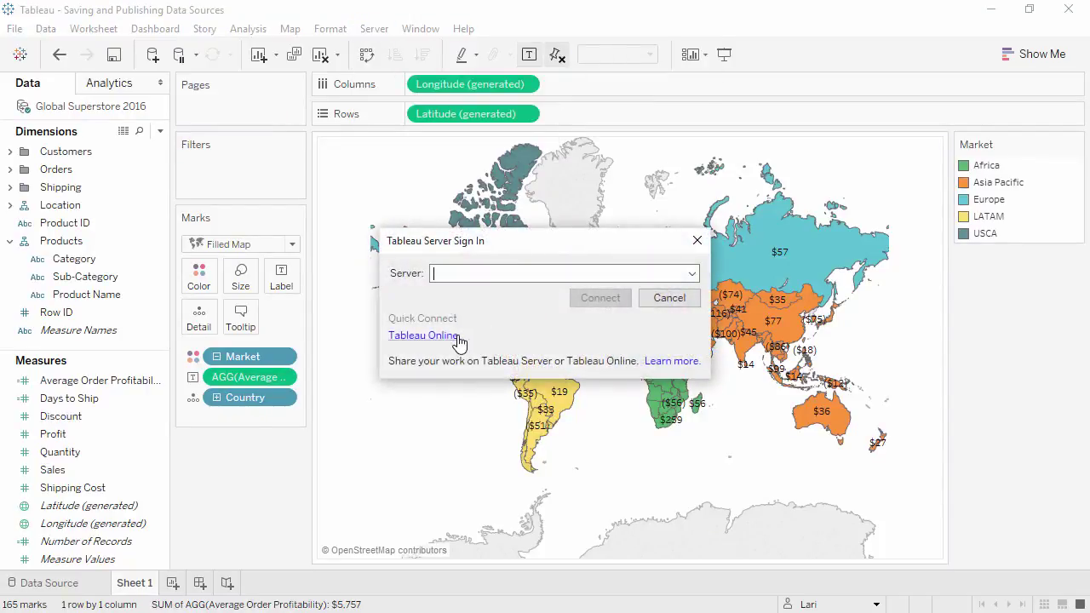
left_click(458, 337)
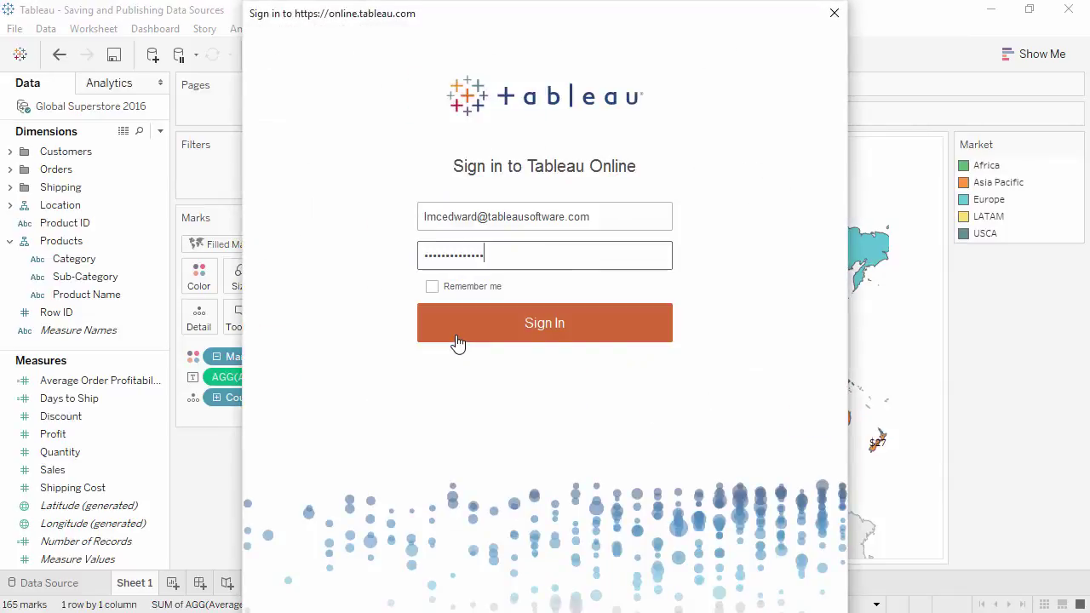
left_click(457, 337)
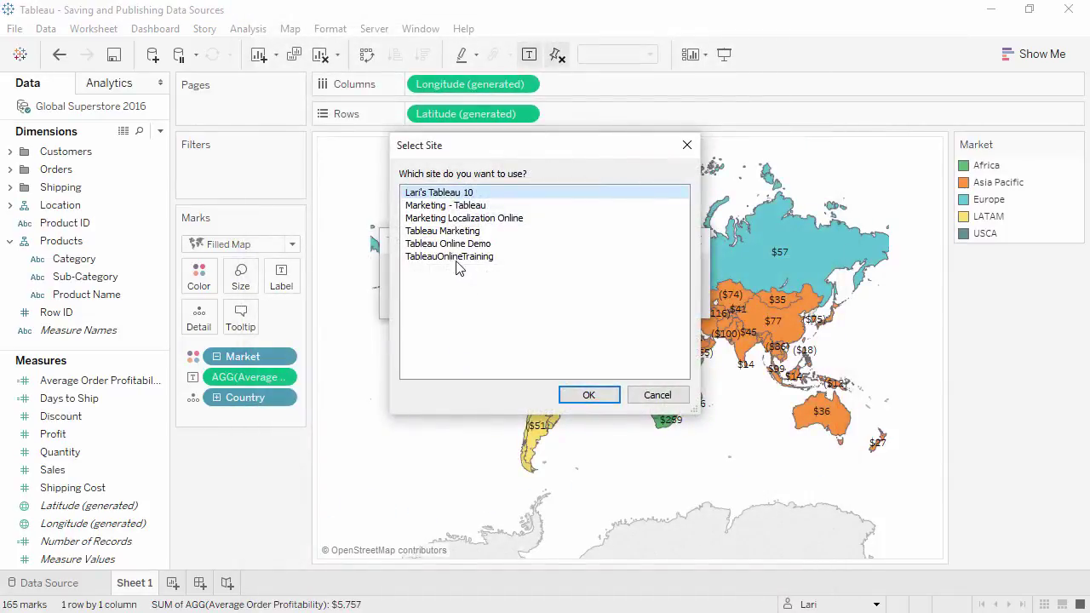
left_click(581, 395)
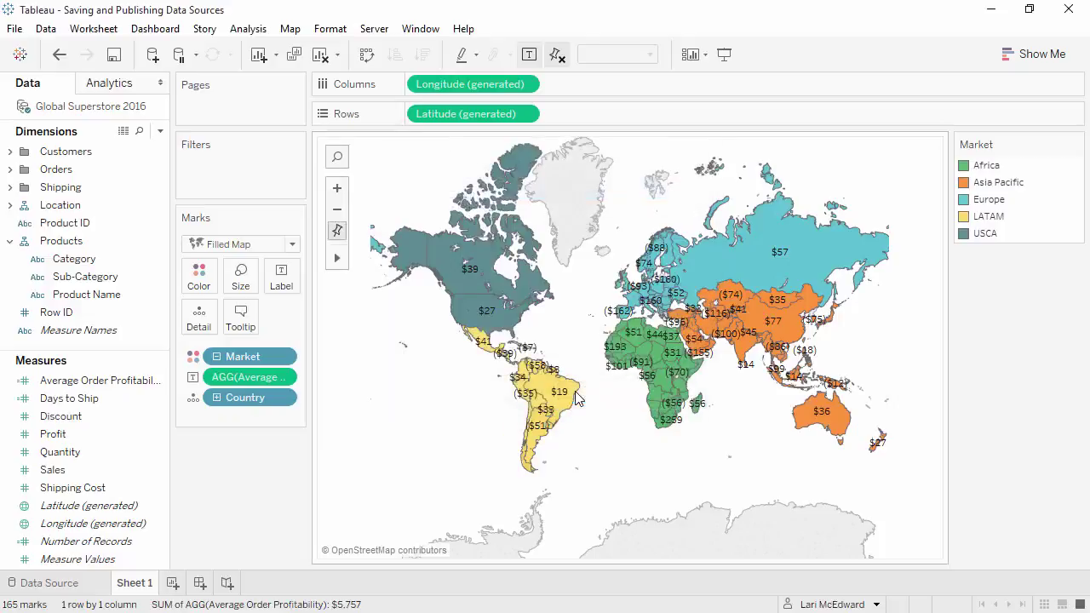
Publish the Global Superstore 2016 data source to the Default project on Tableau Online, without updating the workbook to use it.
left_click(373, 29)
mouse_move(400, 124)
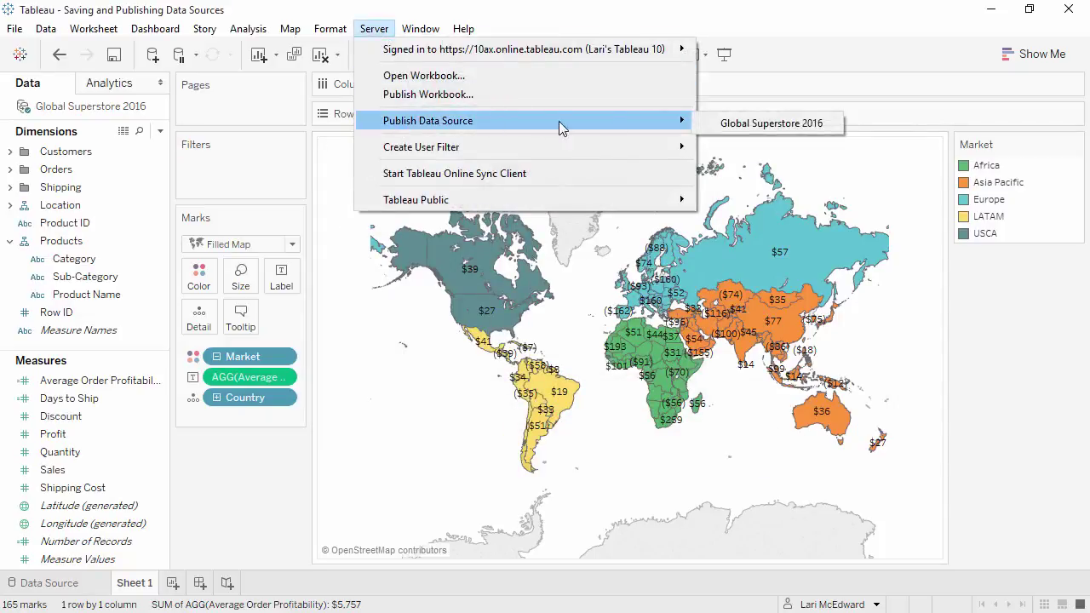
left_click(732, 124)
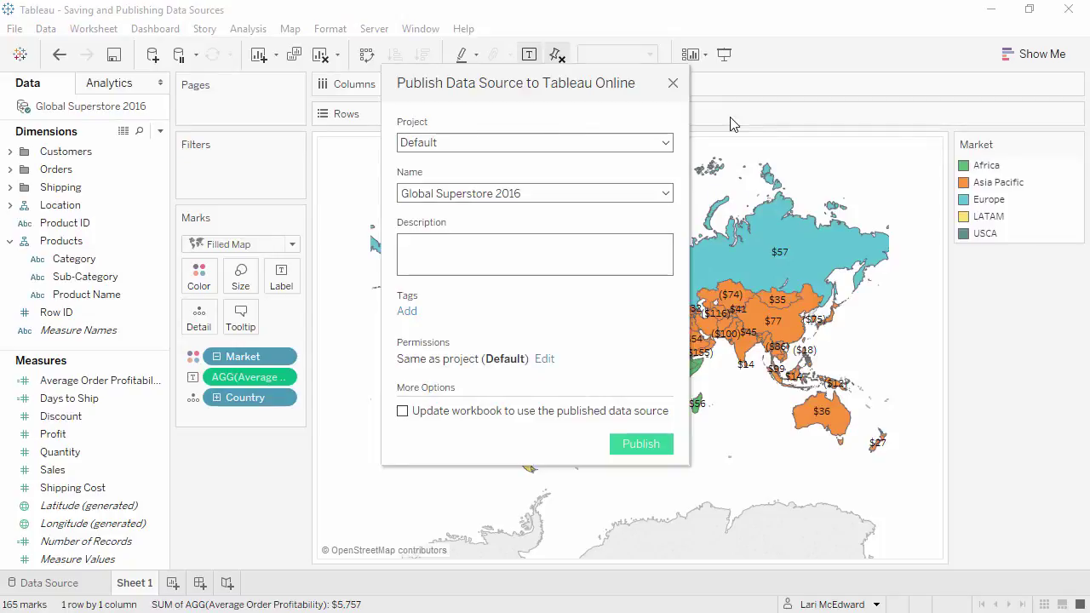
left_click(639, 440)
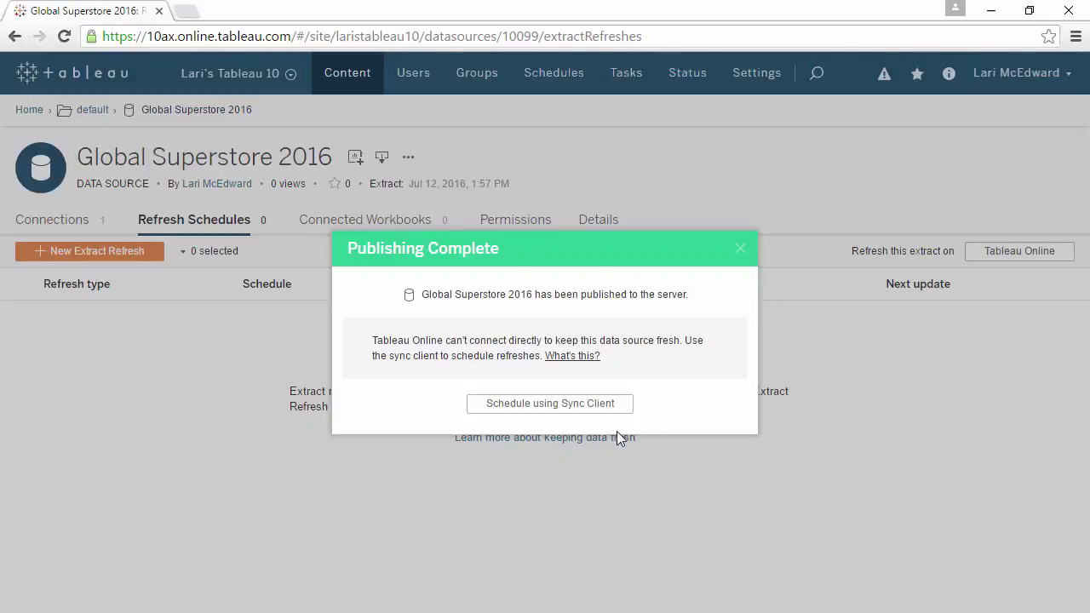
Schedule a sync client extract refresh for Monday, Wednesday and Friday at 5 AM, and minimize the browser window.
left_click(600, 407)
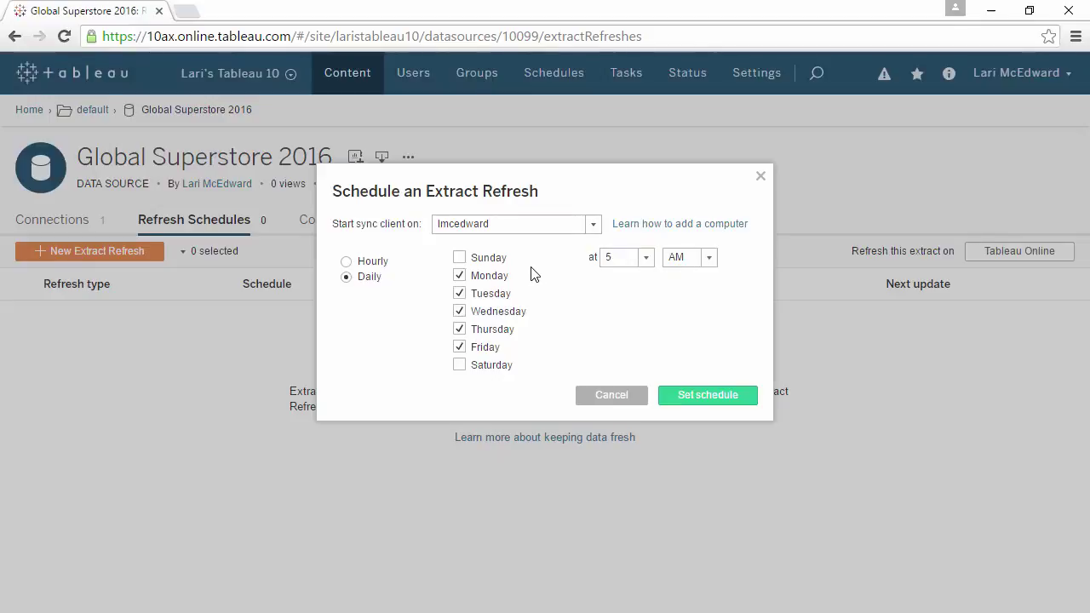
left_click(459, 293)
left_click(459, 329)
left_click(460, 347)
left_click(677, 398)
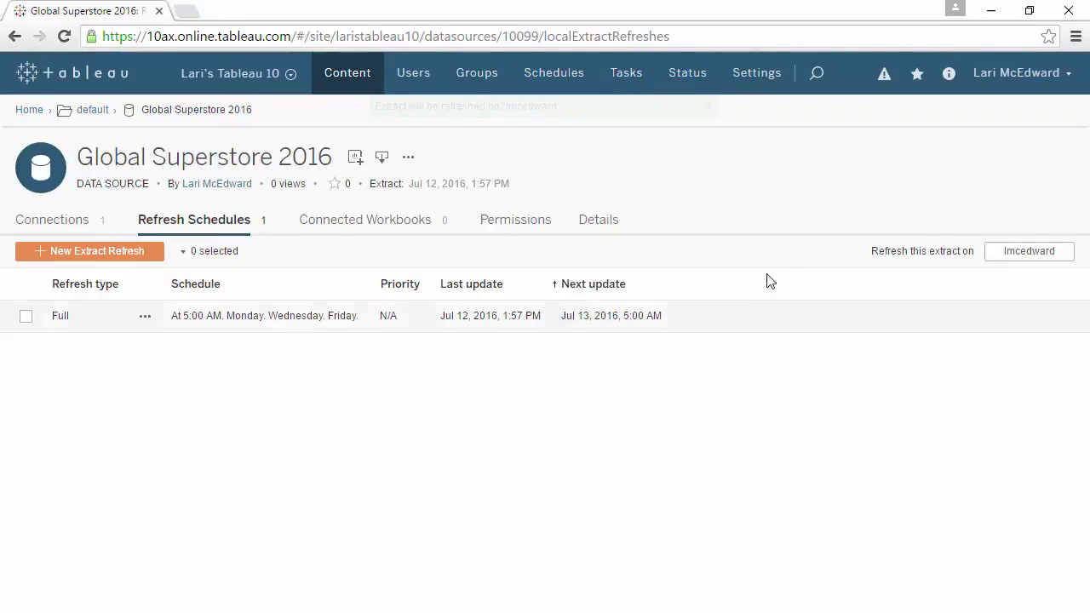
left_click(991, 12)
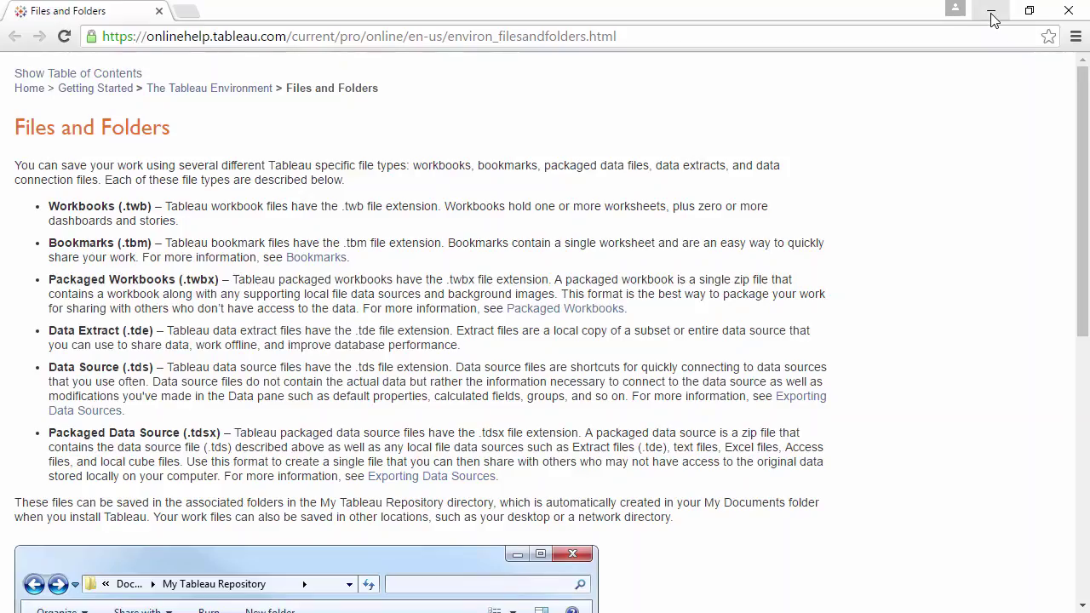